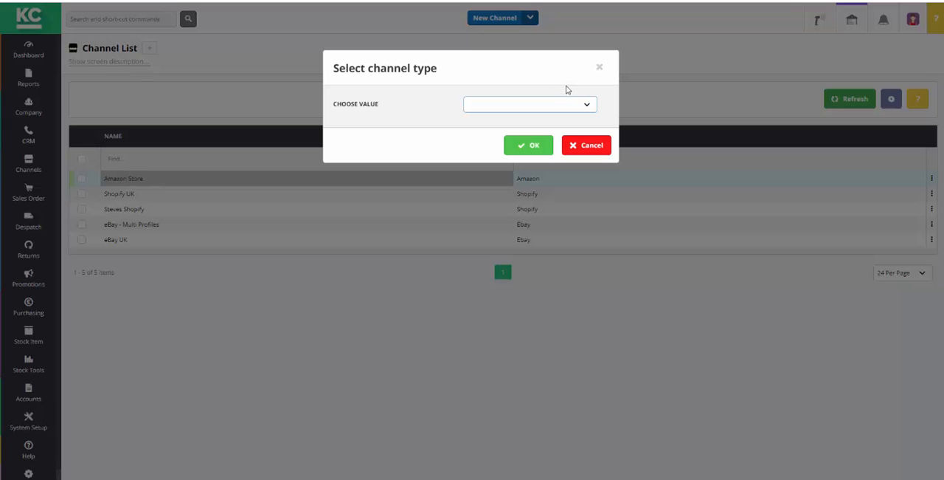
- Create a new channel with Ebay as the channel type
click(587, 104)
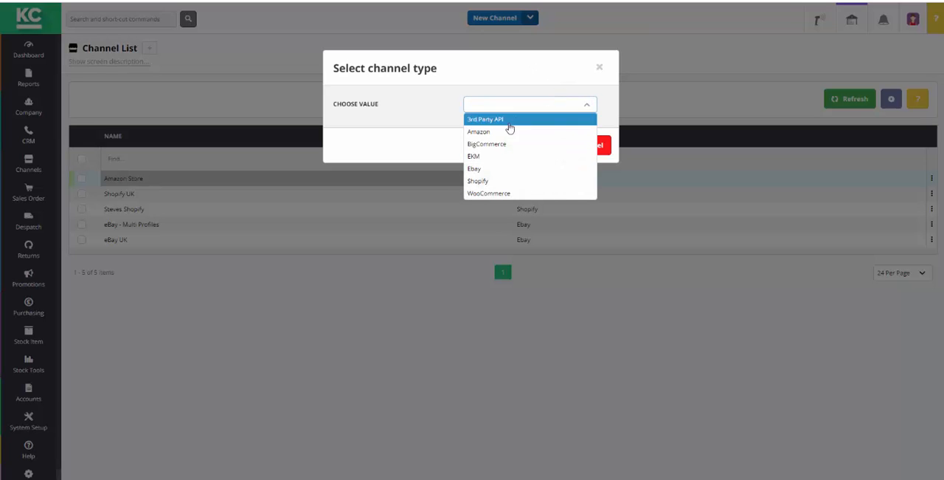
click(474, 169)
click(528, 145)
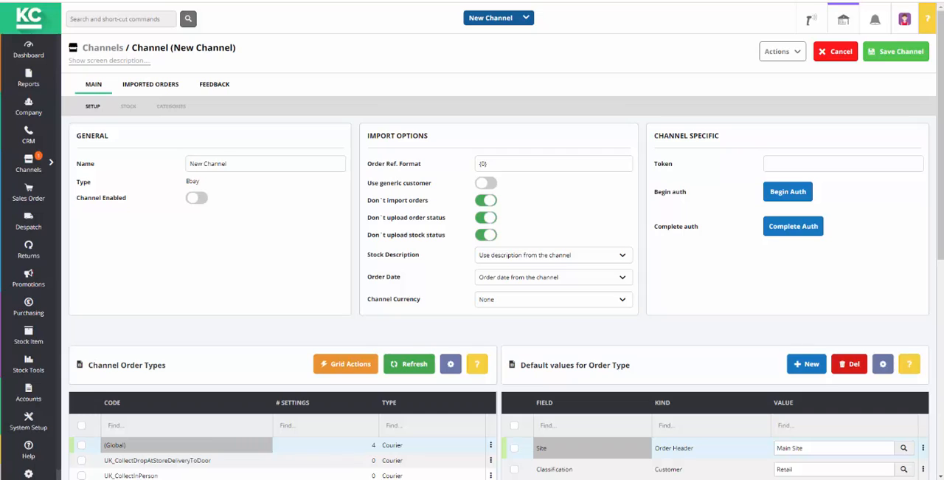
- Name the new channel "eBay Store"
drag(233, 163, 186, 157)
text(eBay)
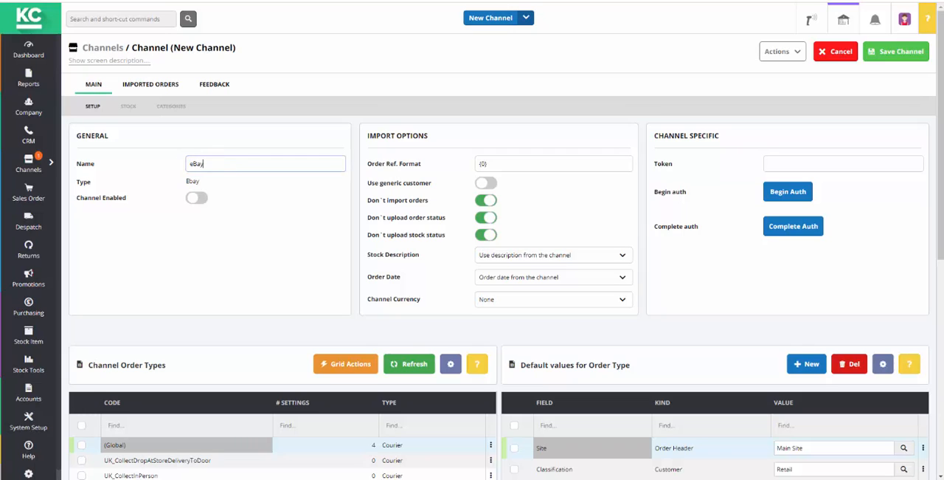
text( Store)
click(148, 257)
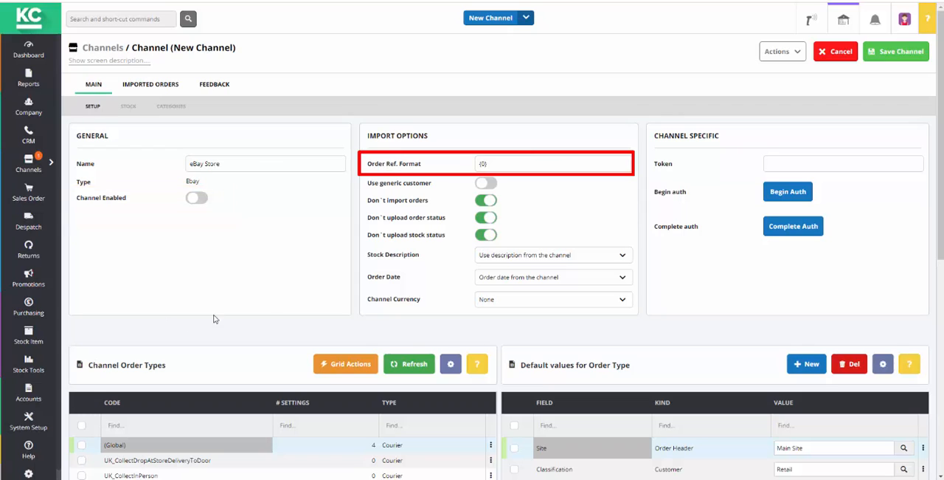
- Add the prefix EB in front of the placeholder in the channel's order reference format
click(480, 164)
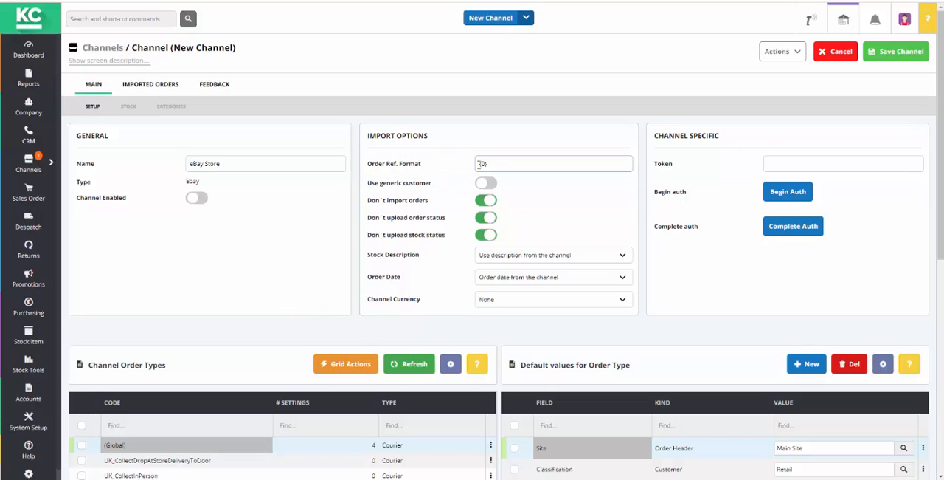
double_click(480, 164)
click(480, 163)
text(EB)
click(459, 216)
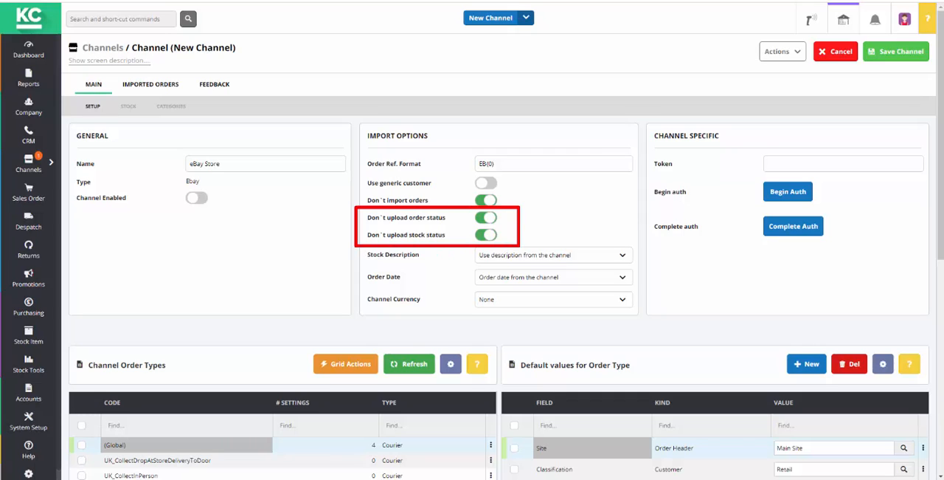
- Switch off "Don't upload order status" and "Don't upload stock status", and set the stock description to "Use stock description from Khaos Control"
click(490, 220)
click(488, 236)
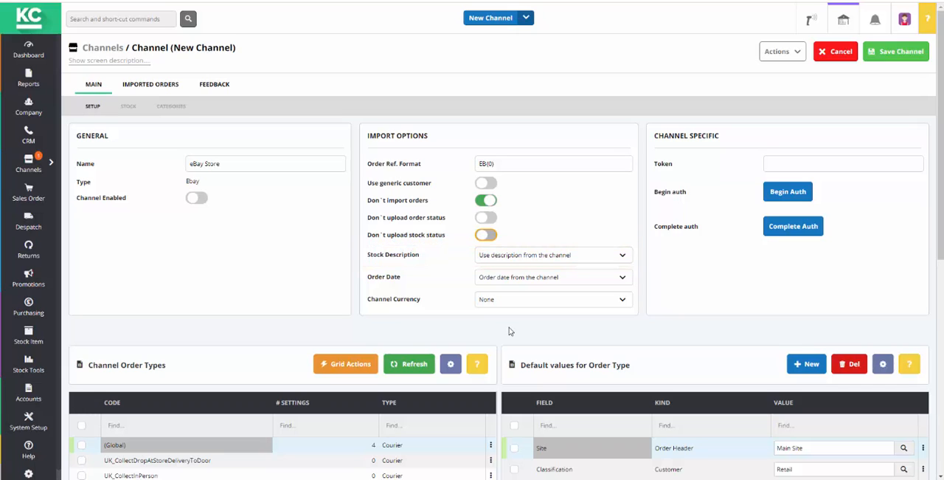
click(624, 257)
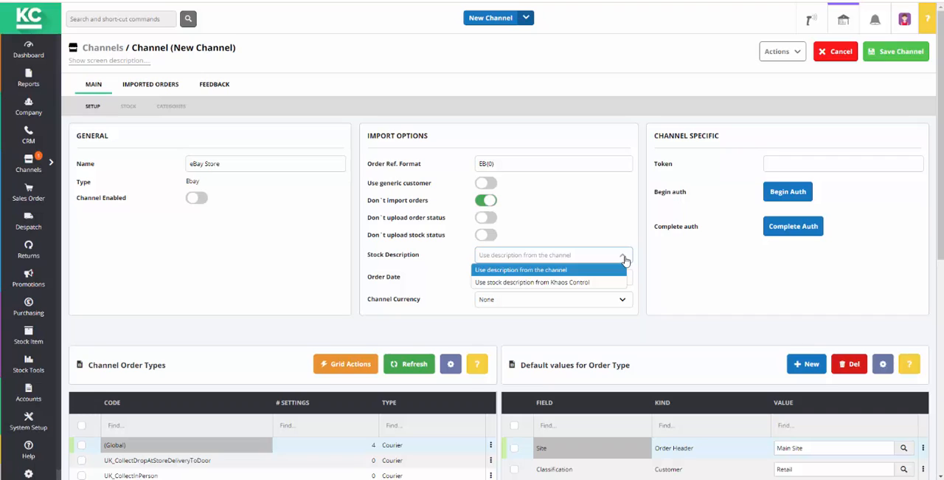
click(594, 282)
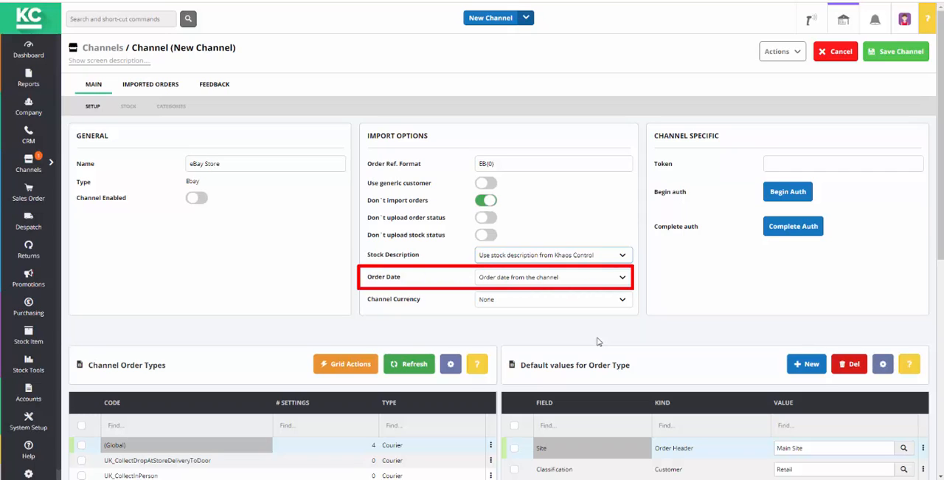
- Set the order date to "Date the order is imported" and the channel currency to Pounds Sterling
click(624, 278)
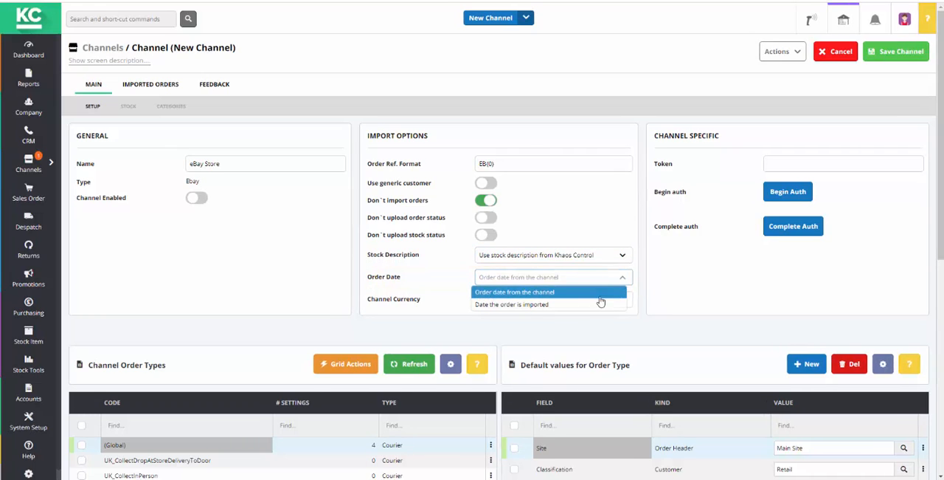
click(599, 304)
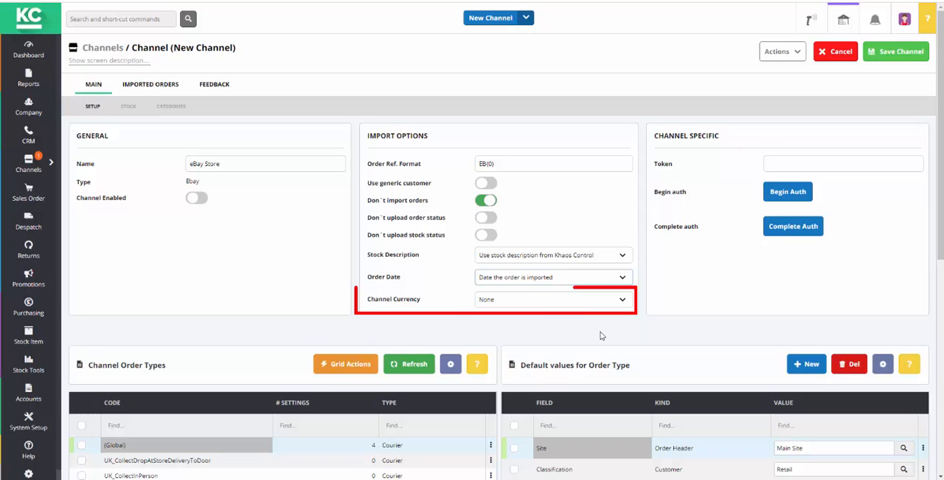
click(625, 302)
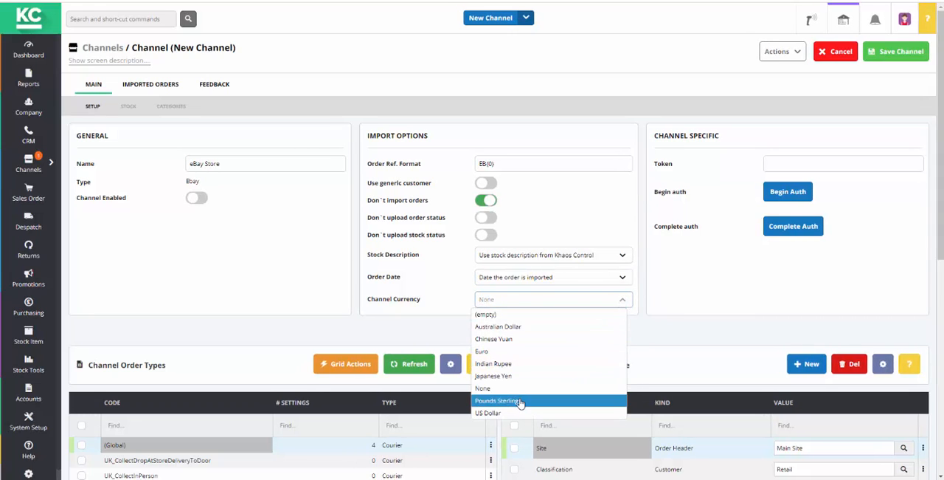
click(559, 399)
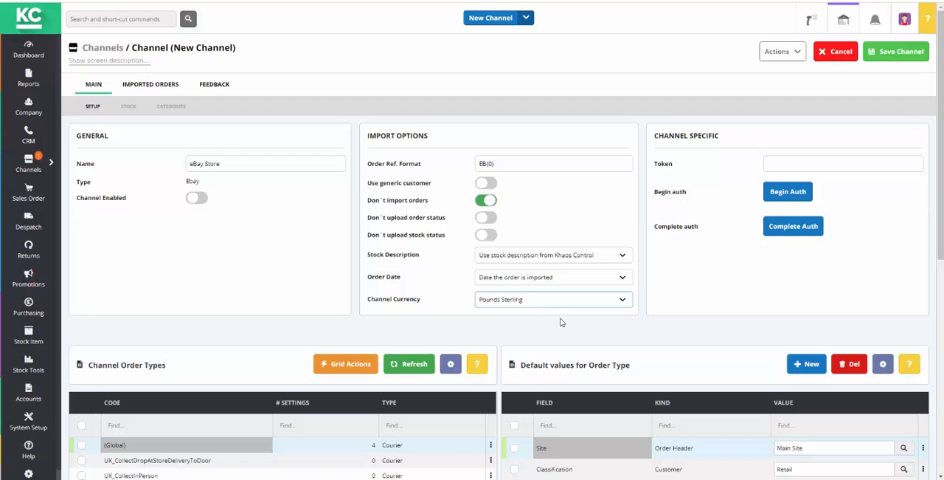
- Choose Main Site as the default Site value for the (Global) order type
drag(941, 259, 941, 323)
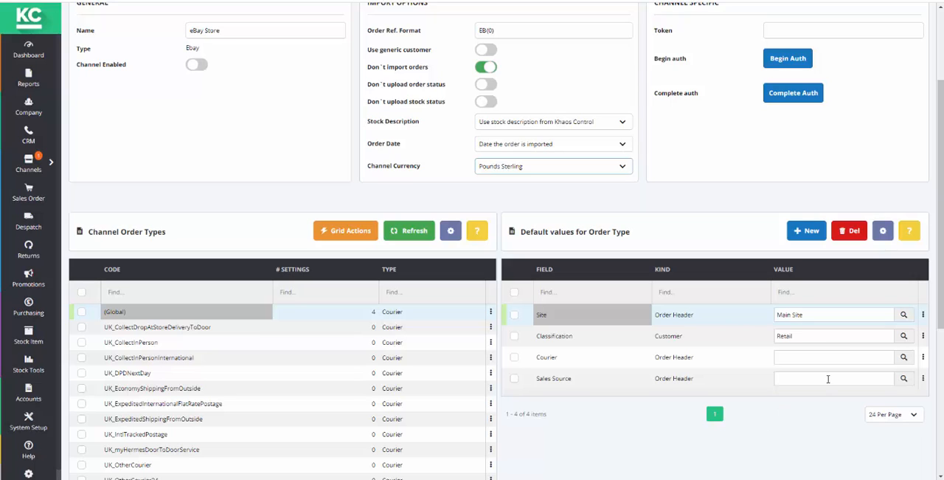
click(905, 317)
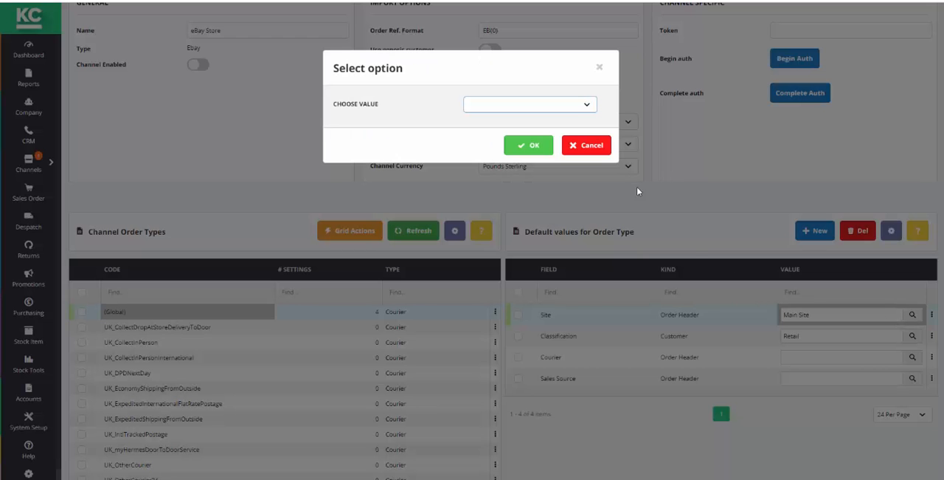
click(593, 107)
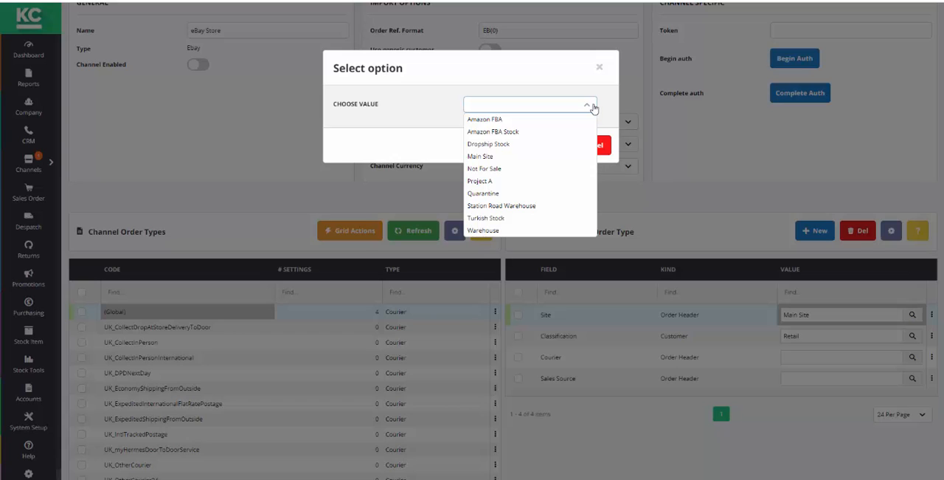
click(492, 156)
click(527, 146)
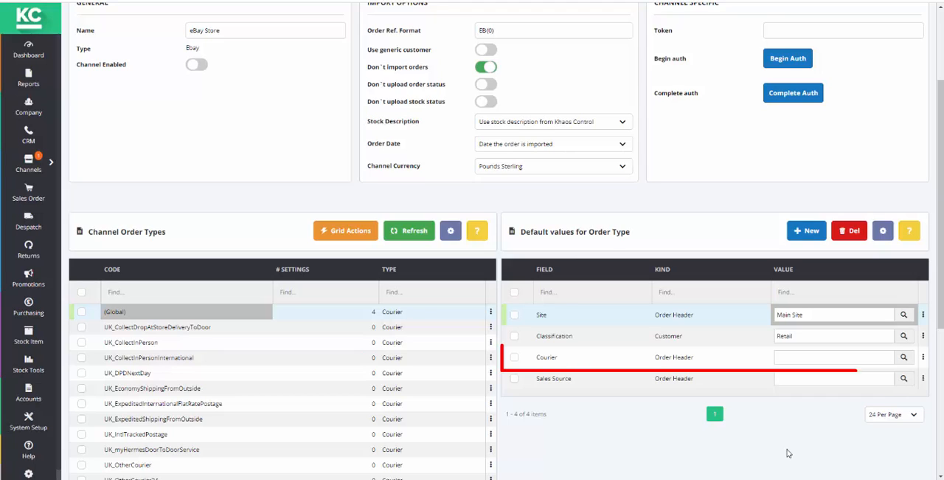
- Set the default Courier for the (Global) order type to RM Click and Drop
click(903, 358)
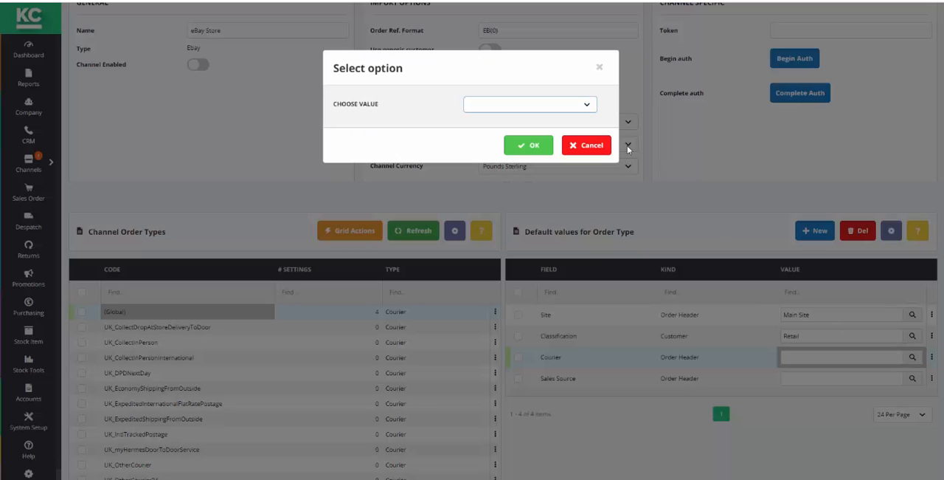
click(587, 105)
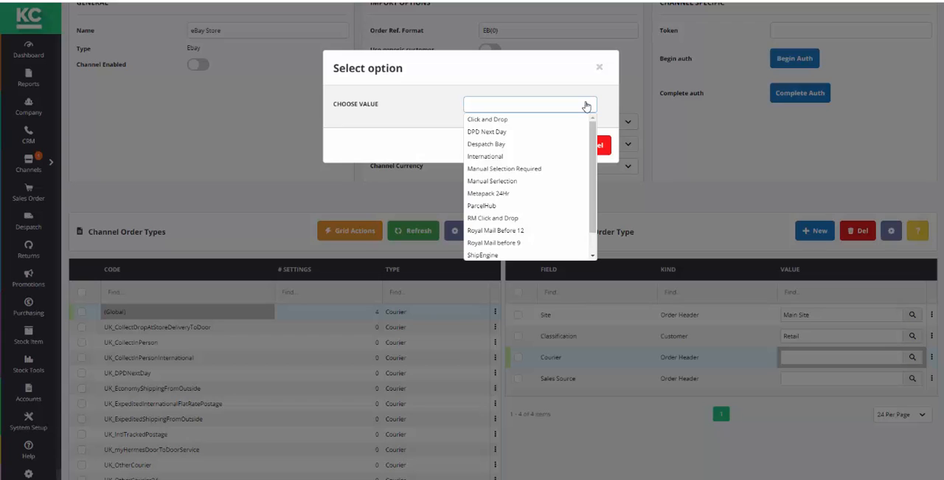
click(515, 218)
click(532, 146)
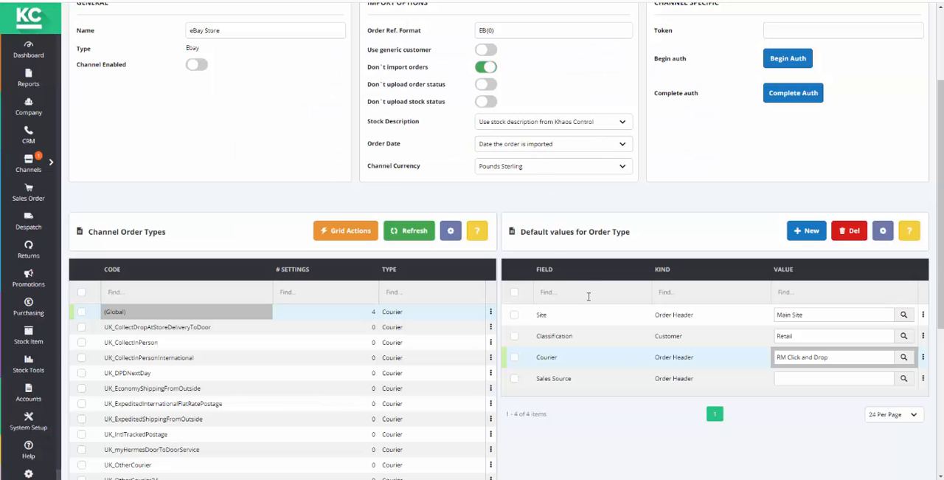
- Set the default Sales Source for the (Global) order type to Ebay
click(904, 378)
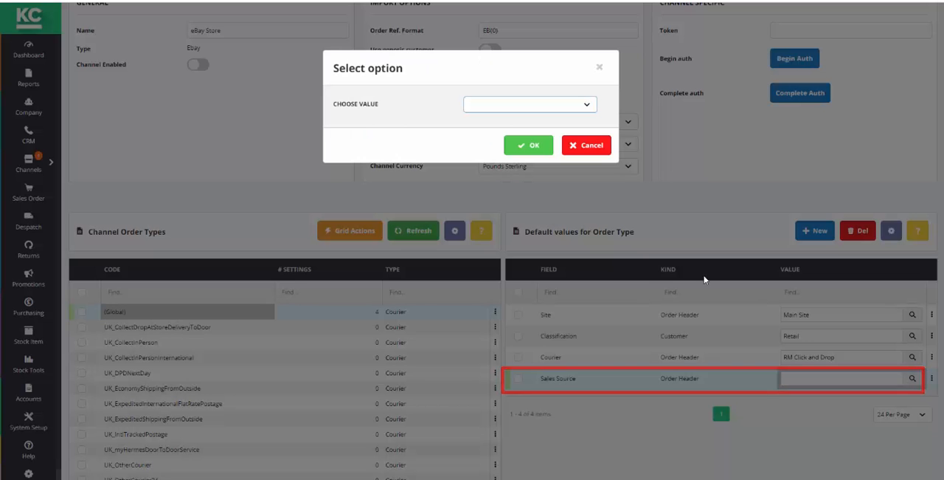
click(587, 105)
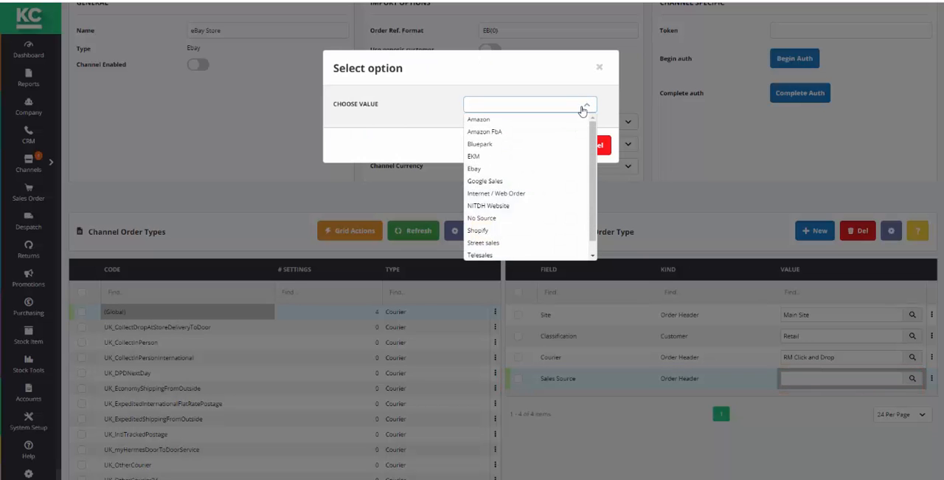
click(487, 168)
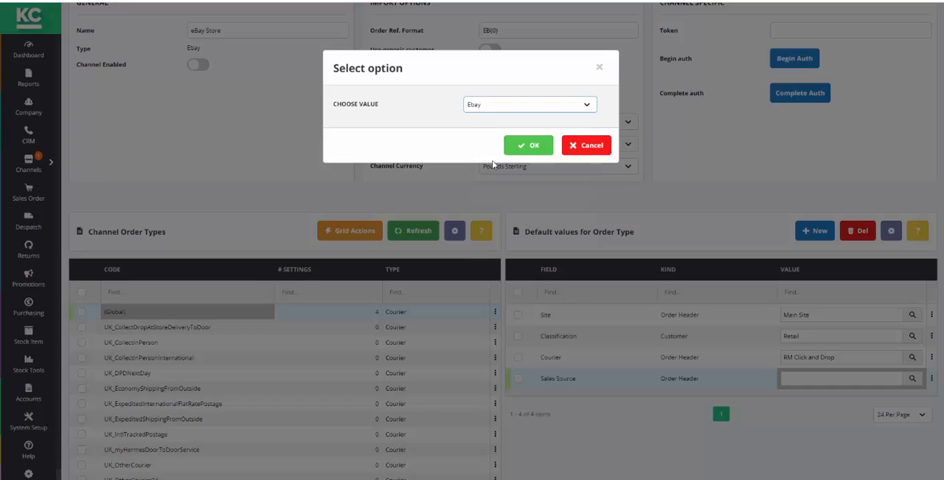
click(529, 146)
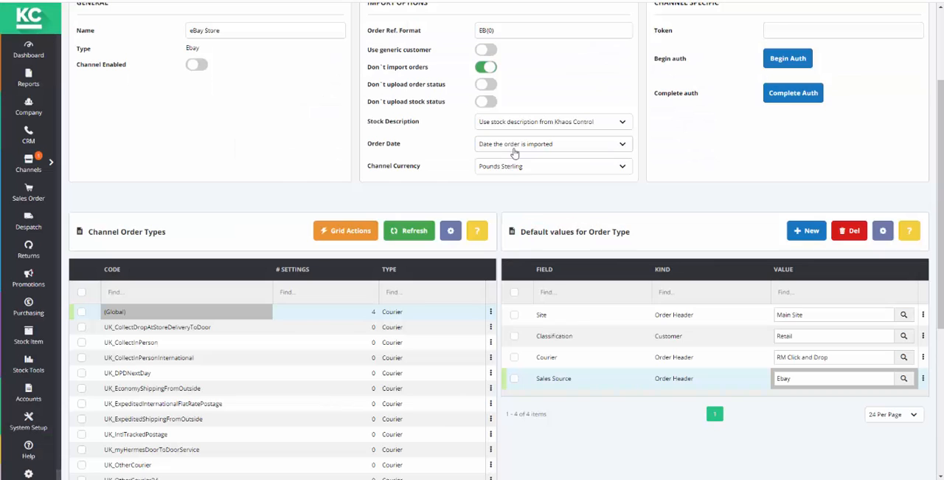
click(808, 238)
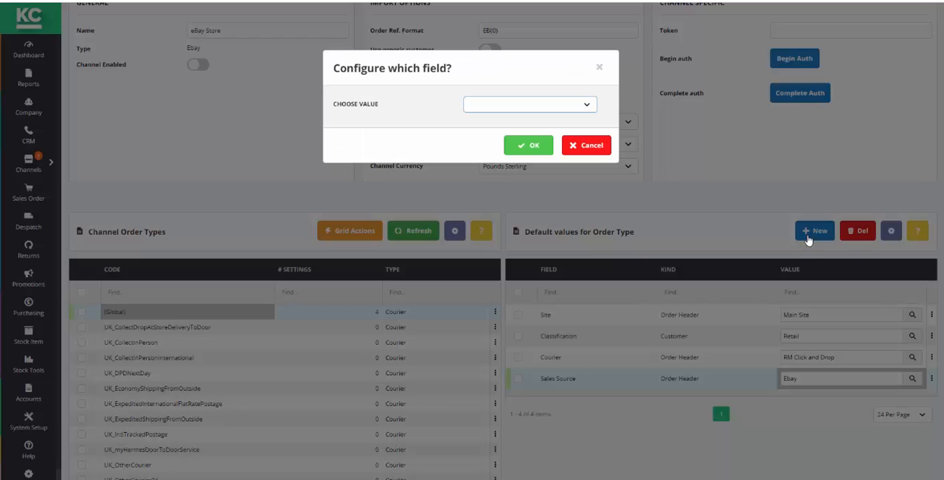
click(589, 106)
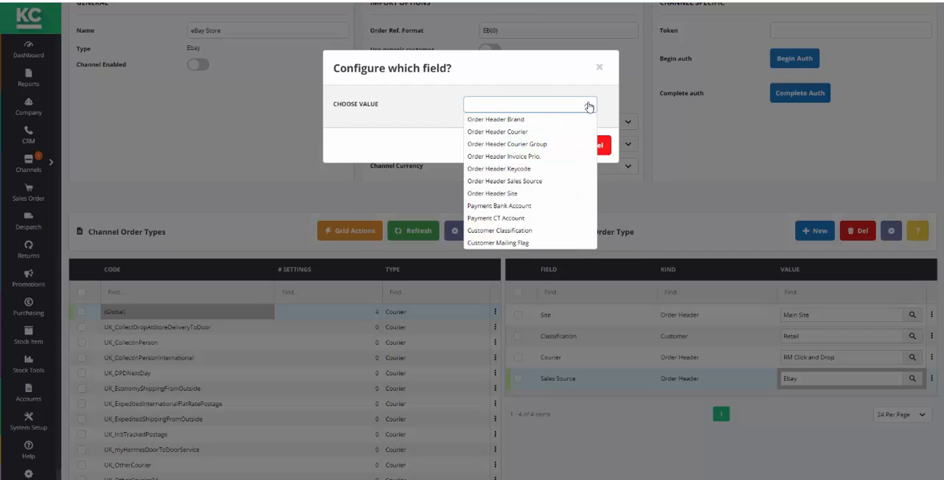
click(589, 106)
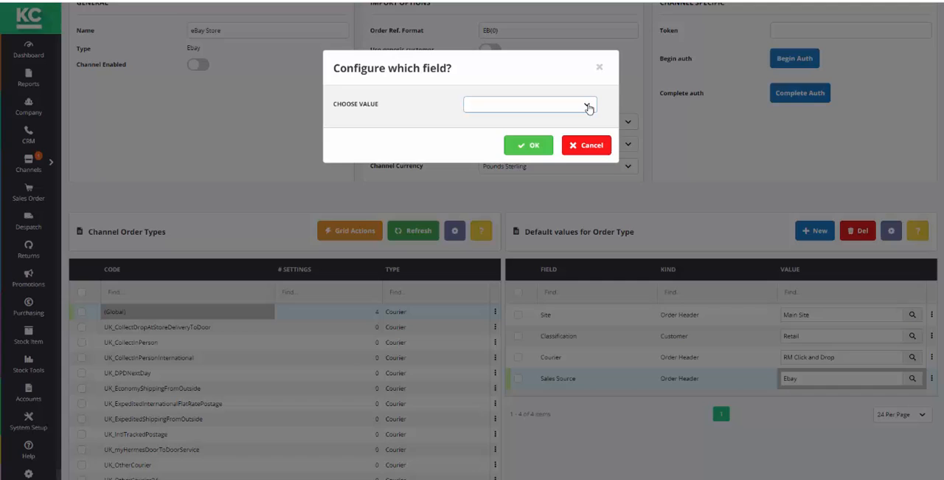
click(587, 144)
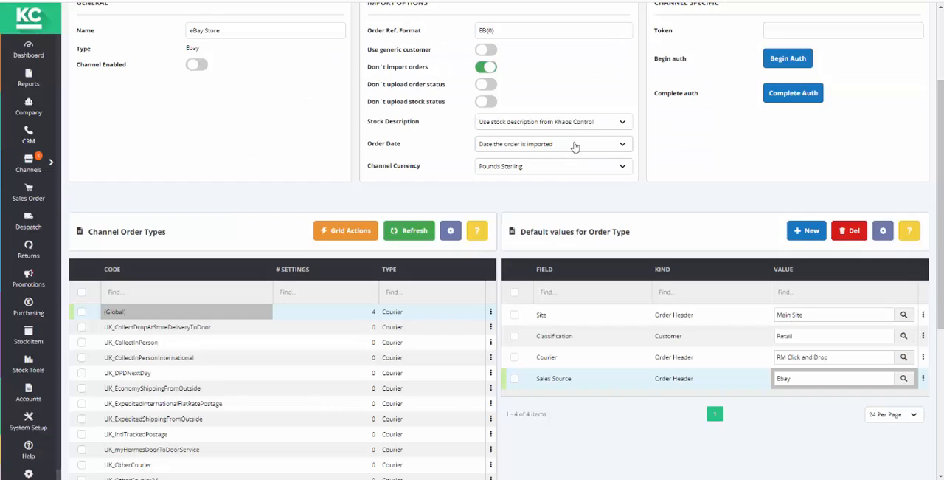
- Add an Order Header Courier default field to the UK_EconomyShippingFromOutside order type
click(132, 391)
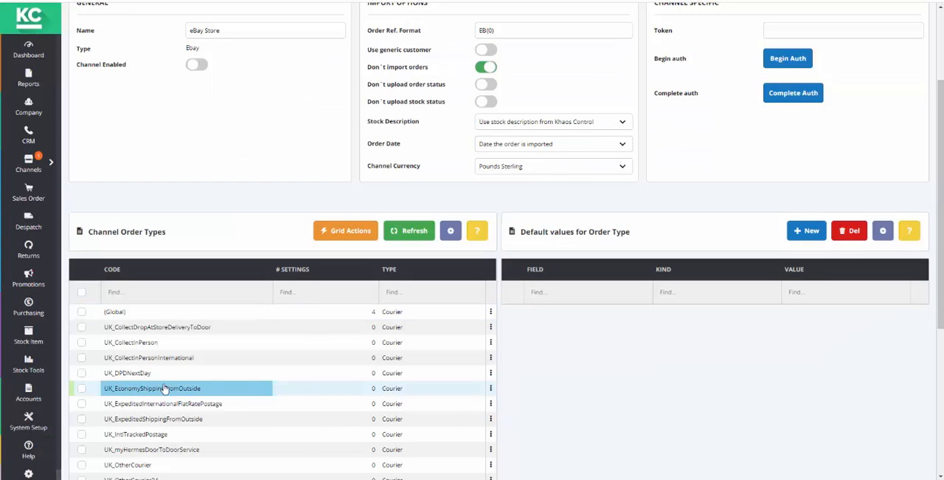
click(801, 232)
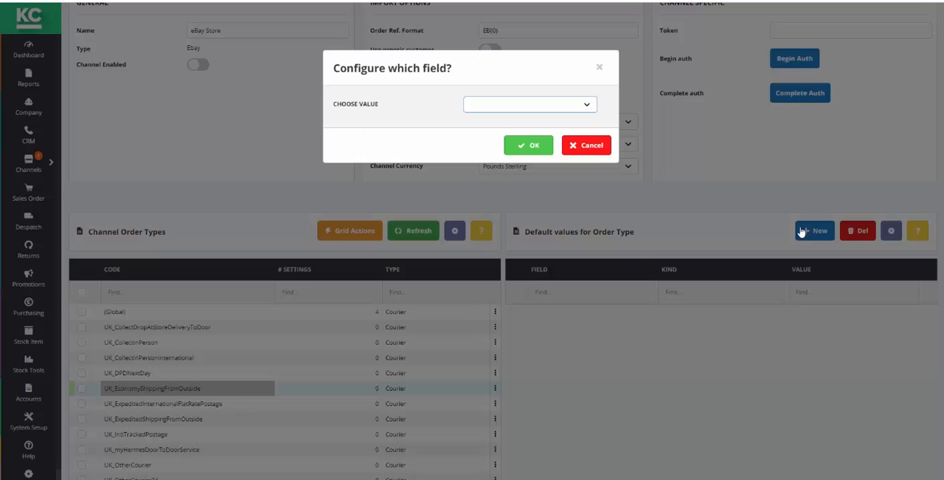
click(593, 108)
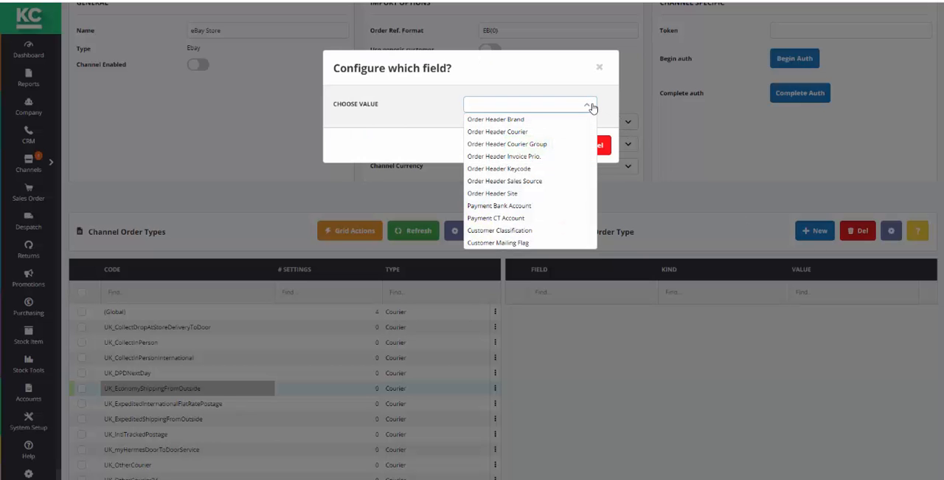
click(506, 128)
click(516, 144)
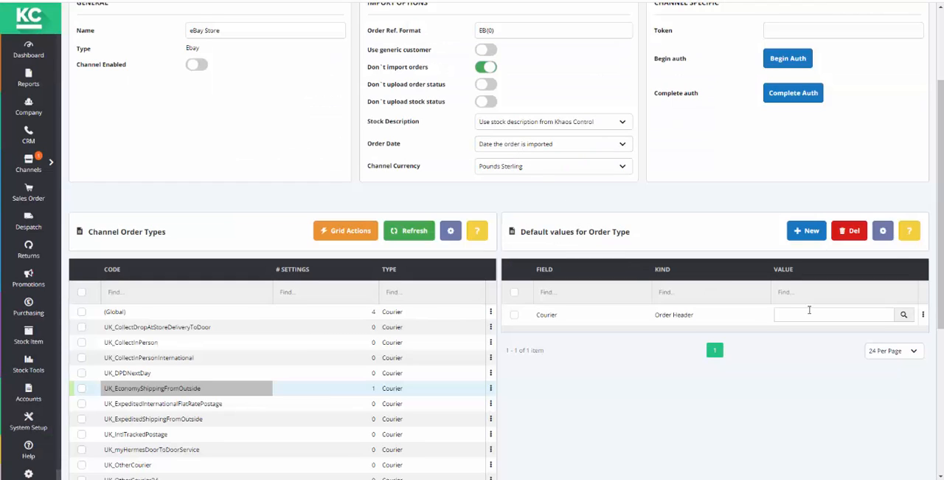
- Set the default Courier for the UK_EconomyShippingFromOutside order type to ShipEngine
click(903, 316)
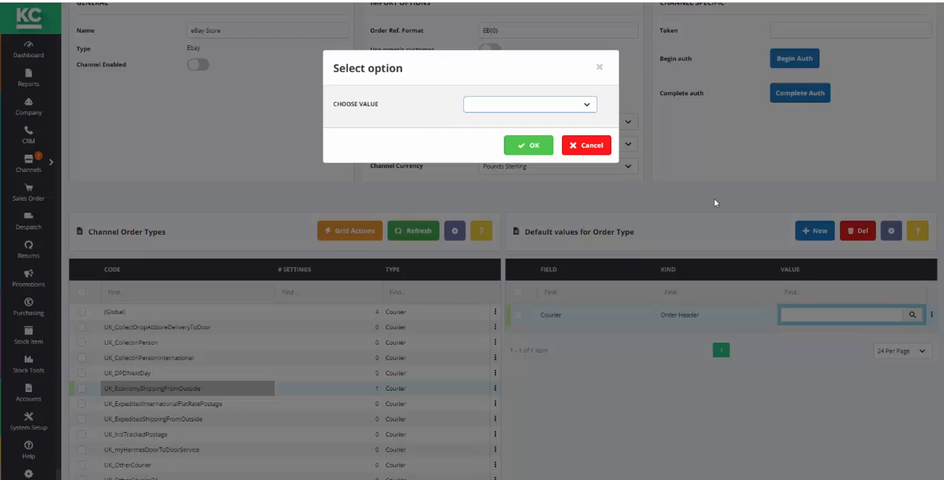
click(586, 106)
click(481, 255)
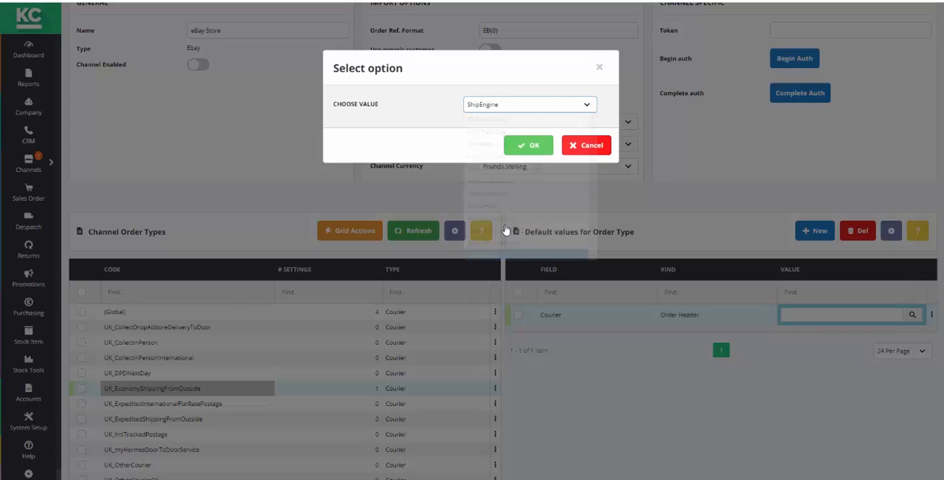
click(527, 151)
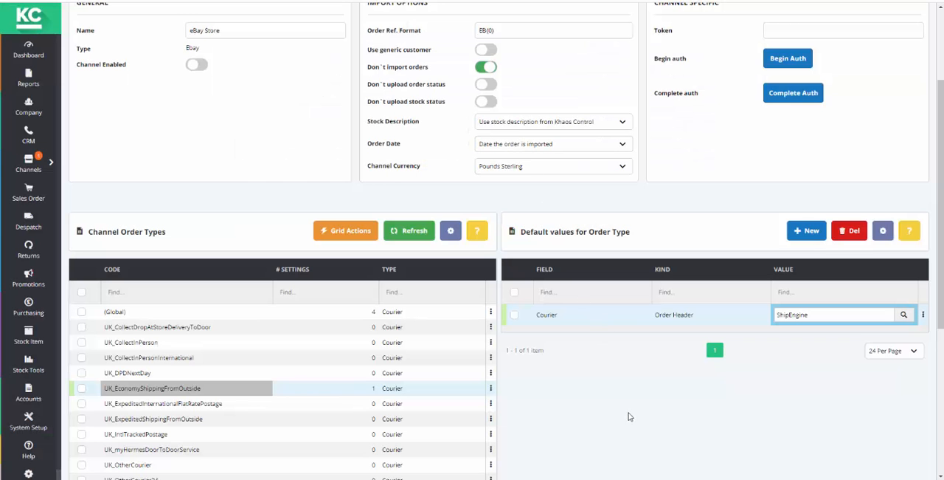
- Enable the eBay Store channel
scroll(941, 251, up, 2)
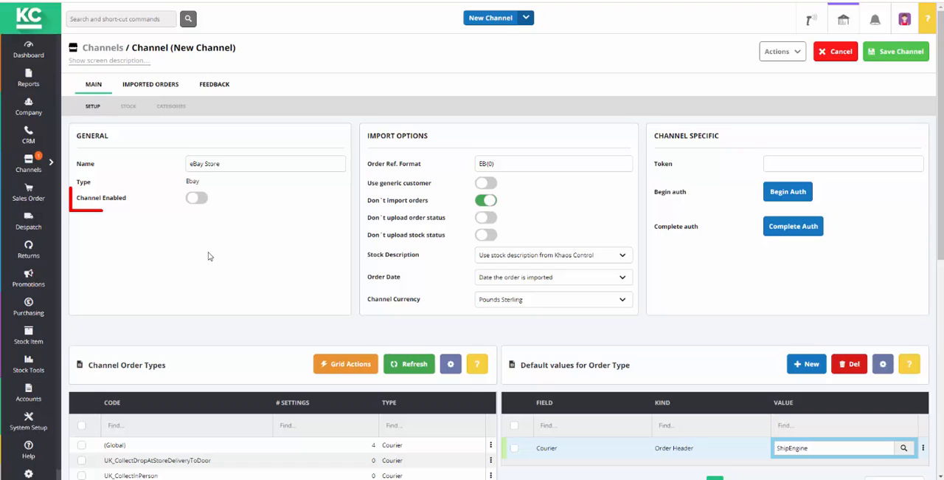
click(198, 199)
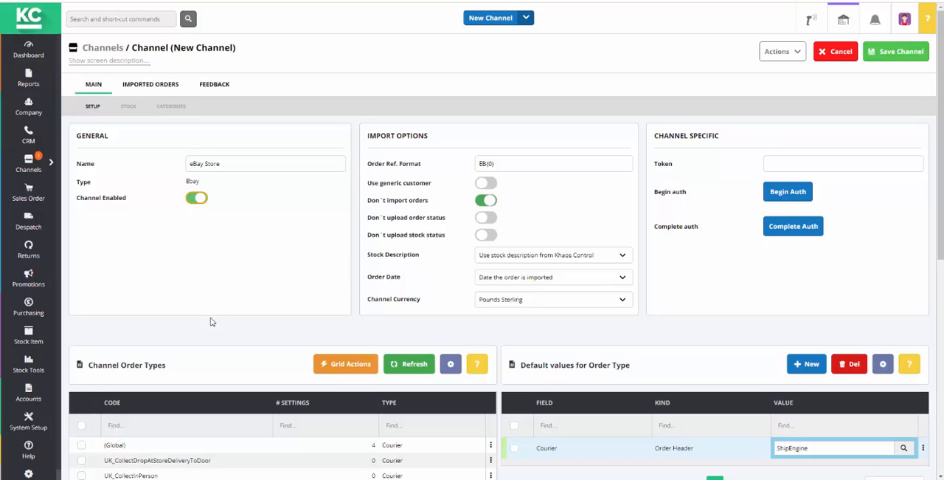
- Examine the channel's imported orders and the grid actions available for them
click(159, 89)
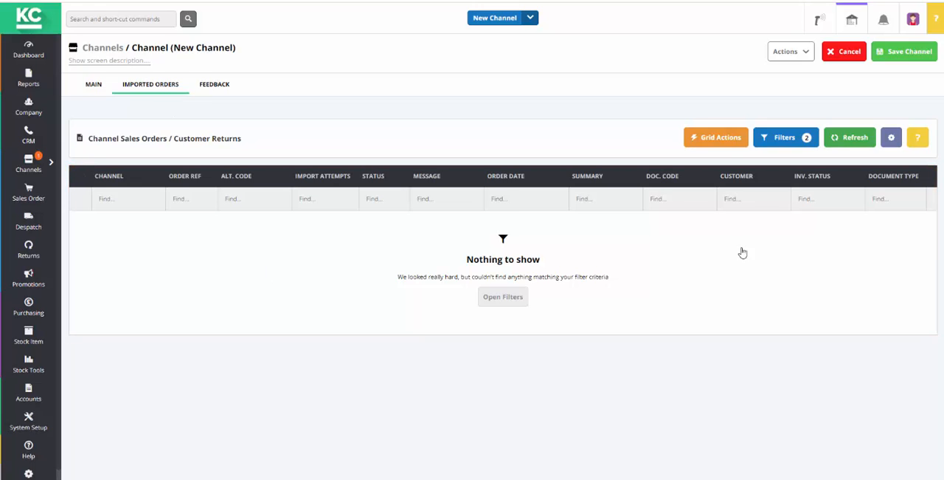
click(720, 143)
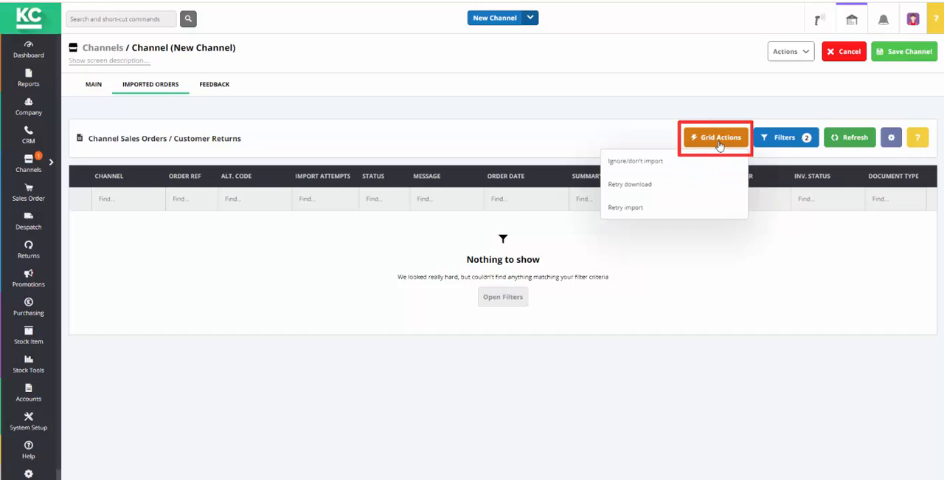
click(723, 374)
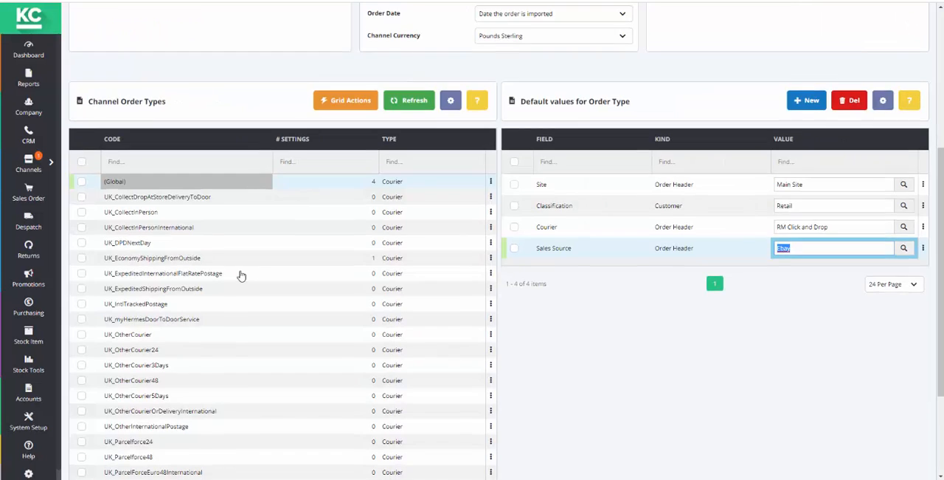
- Turn off the Don't import orders option in the channel's import options
scroll(243, 274, up, 5)
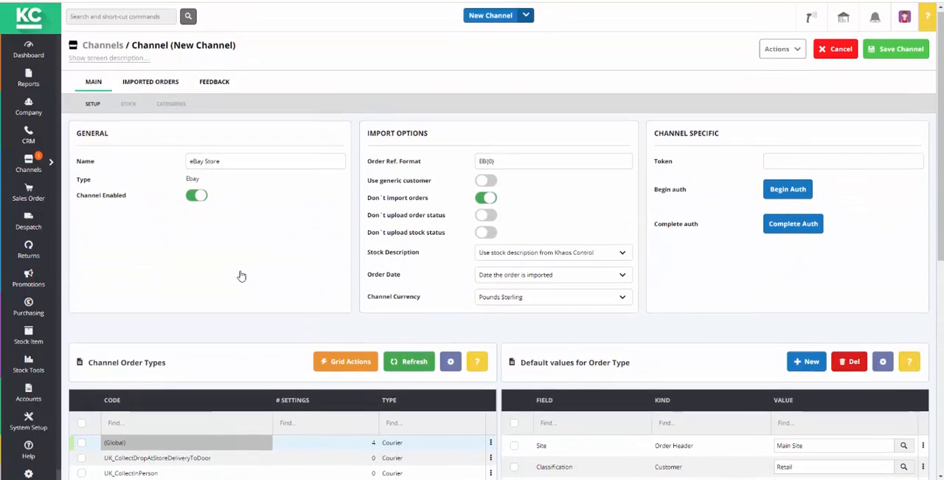
click(485, 201)
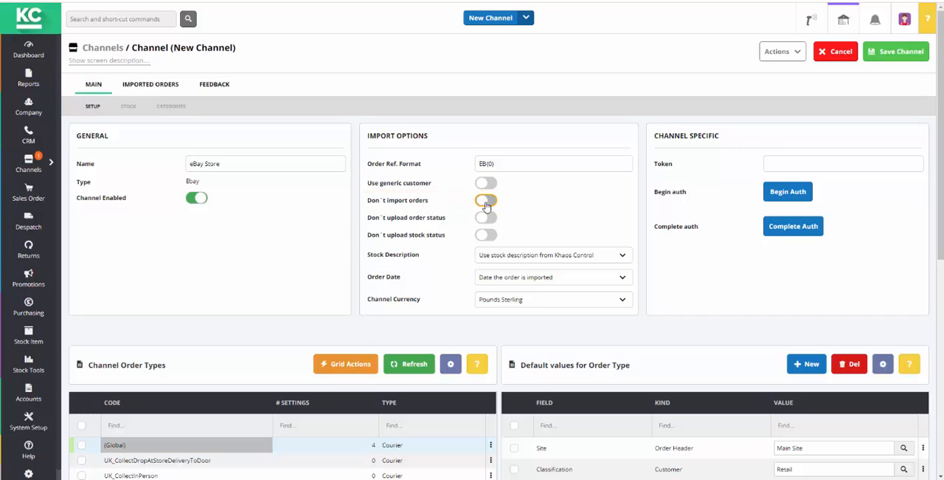